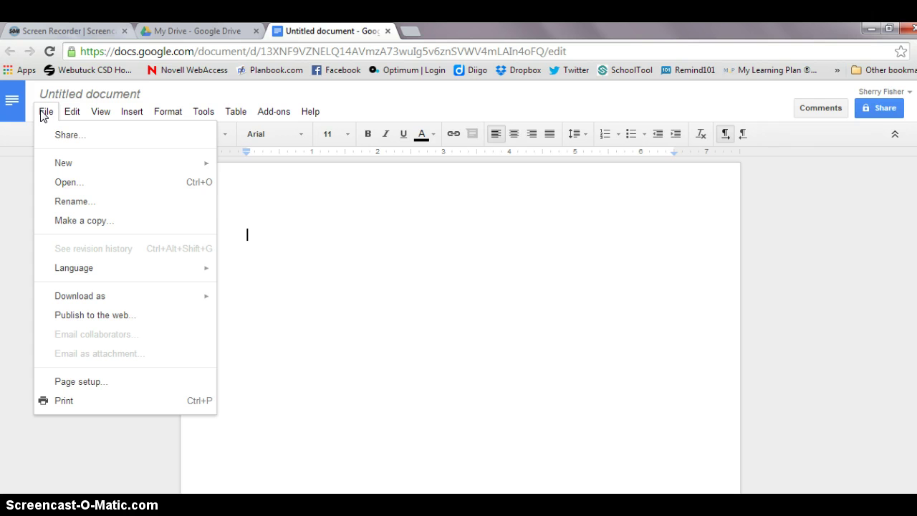
Keep 1-inch page margins and change line spacing from 1.15 to Double
{"action": "left_click", "coordinate": [67, 384]}
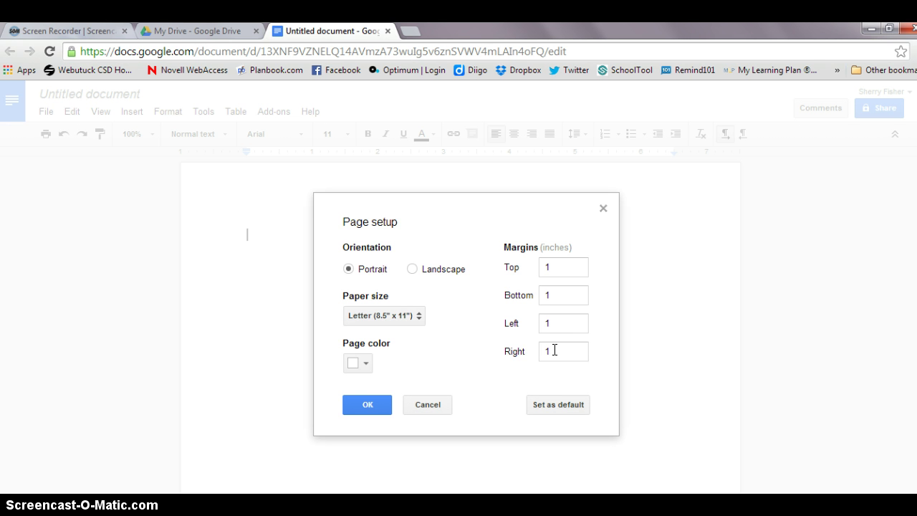
{"action": "left_click", "coordinate": [366, 406]}
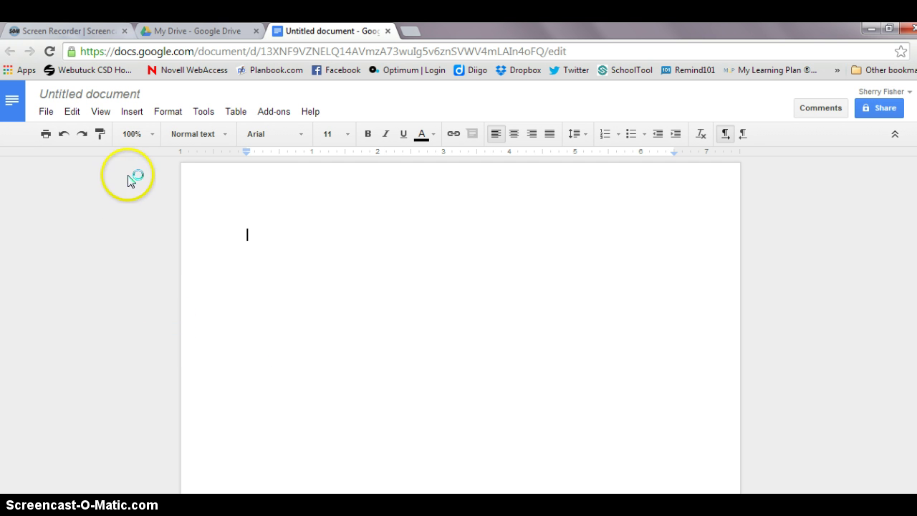
{"action": "left_click", "coordinate": [164, 113]}
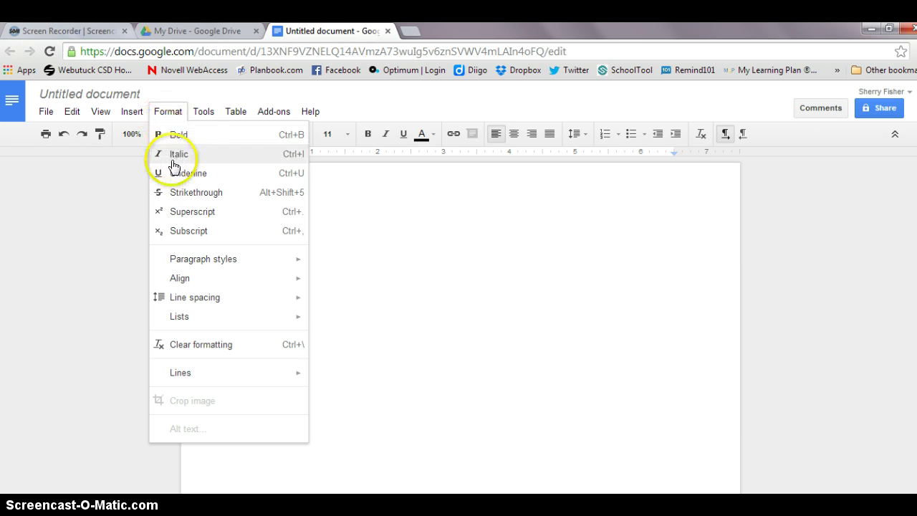
{"action": "mouse_move", "coordinate": [205, 304]}
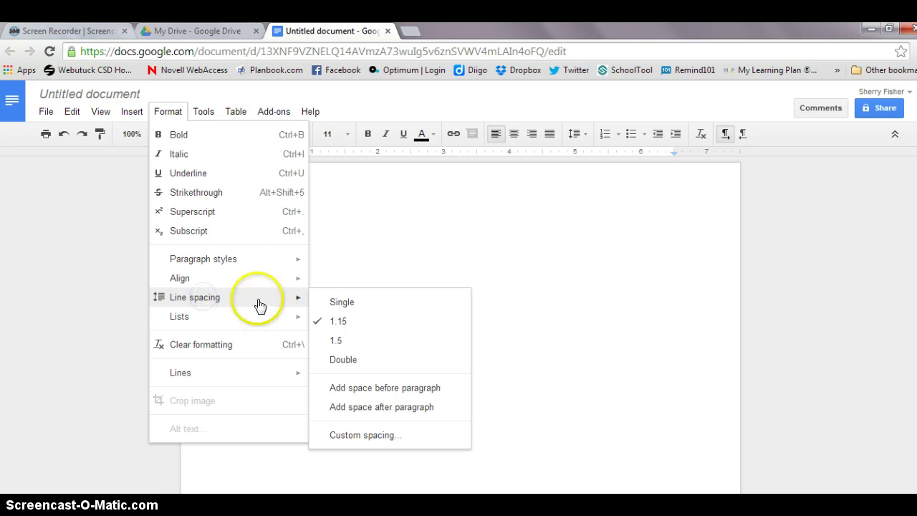
{"action": "left_click", "coordinate": [343, 360]}
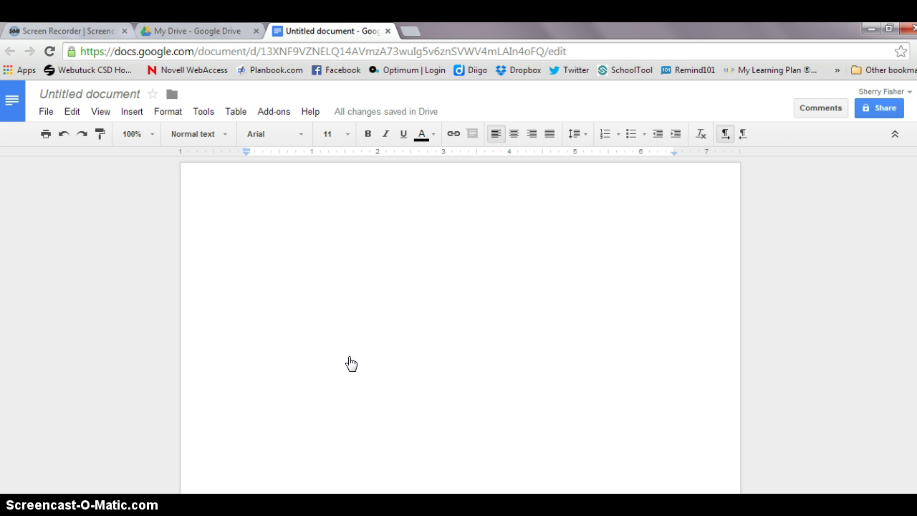
Insert an automatic page number at the top right of every page
{"action": "left_click", "coordinate": [134, 115]}
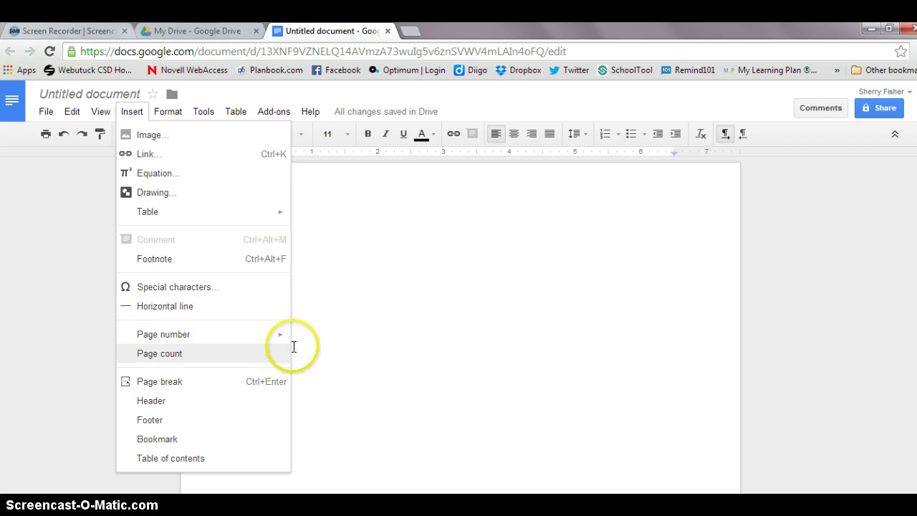
{"action": "mouse_move", "coordinate": [273, 334]}
{"action": "left_click", "coordinate": [321, 340]}
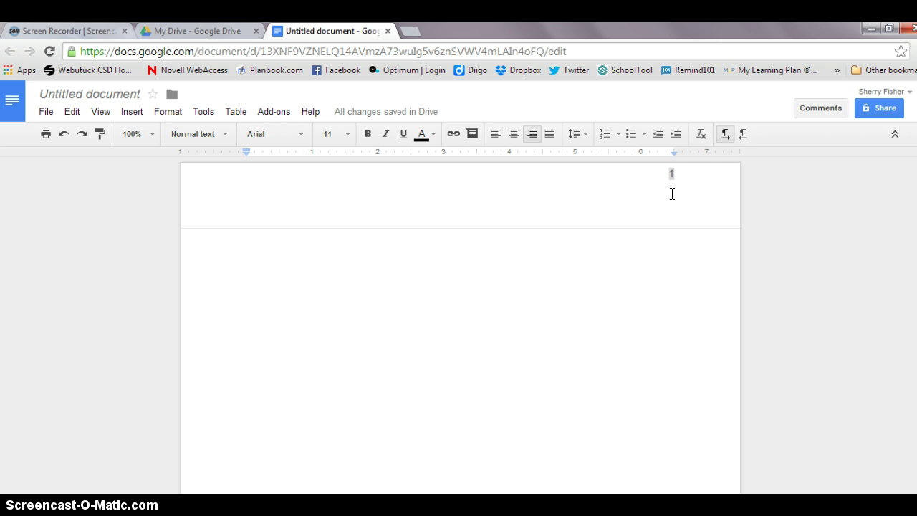
Put the author's surname before the header page number and move that header line down one line
{"action": "left_click_drag", "start_coordinate": [684, 172], "coordinate": [674, 190]}
{"action": "type", "text": "Fisher"}
{"action": "left_click", "coordinate": [638, 174]}
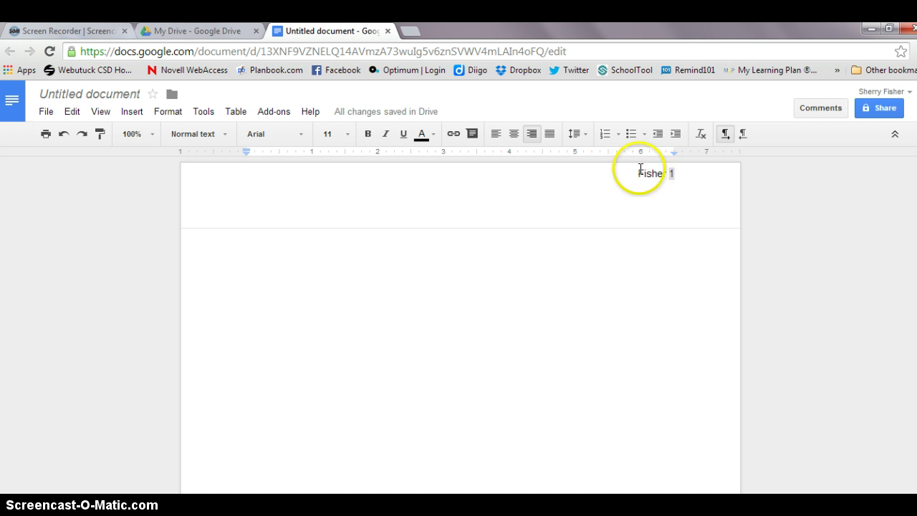
{"action": "left_click", "coordinate": [639, 174]}
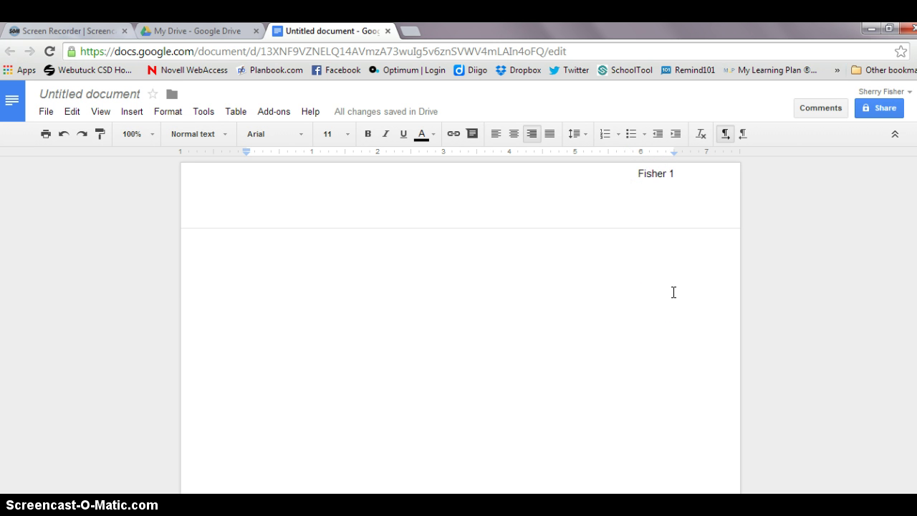
{"action": "key", "text": "Return"}
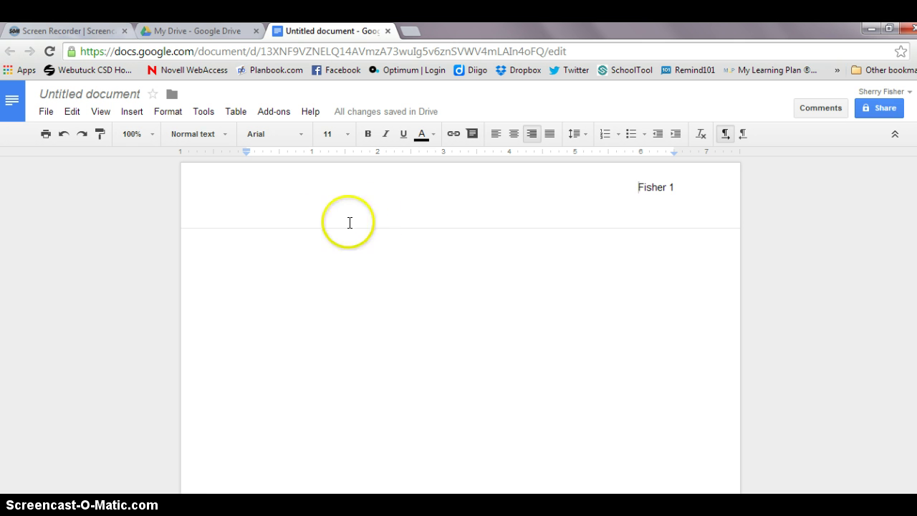
Type the heading lines: student's name, teacher's name, ELA 10, and 20 May 2014
{"action": "left_click", "coordinate": [496, 328]}
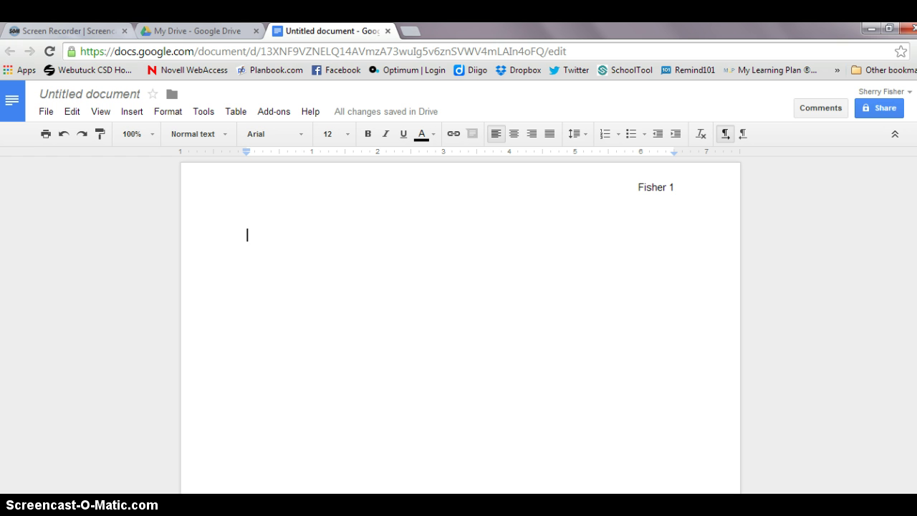
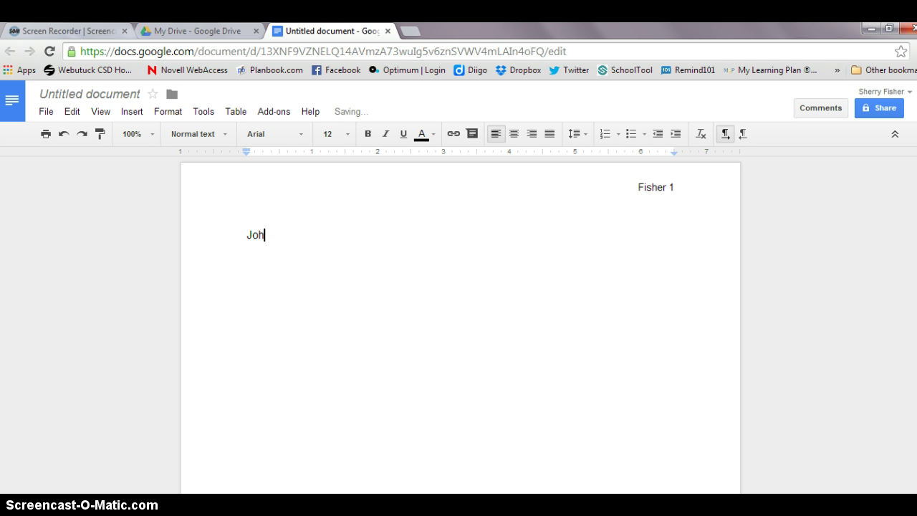
{"action": "key", "text": "Return"}
{"action": "type", "text": "Mrs. Fis"}
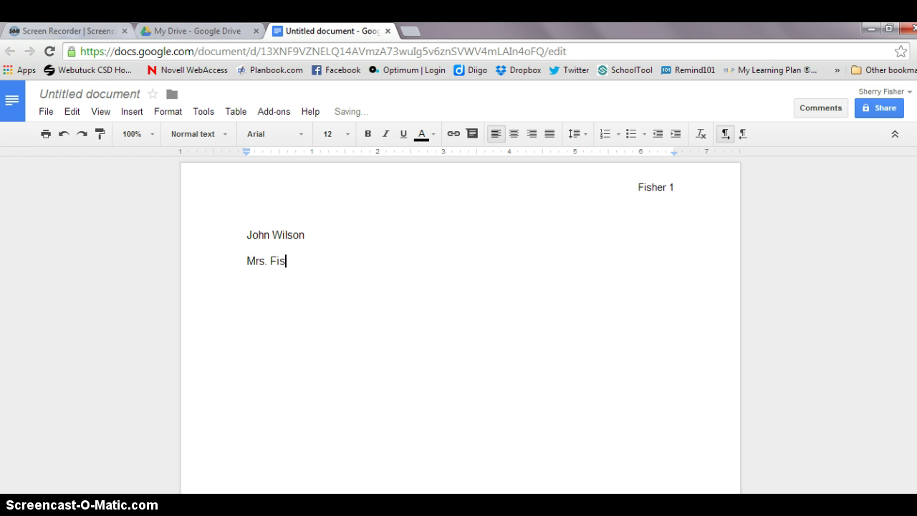
{"action": "type", "text": "her"}
{"action": "key", "text": "Return"}
{"action": "type", "text": "ELA 10"}
{"action": "key", "text": "Return"}
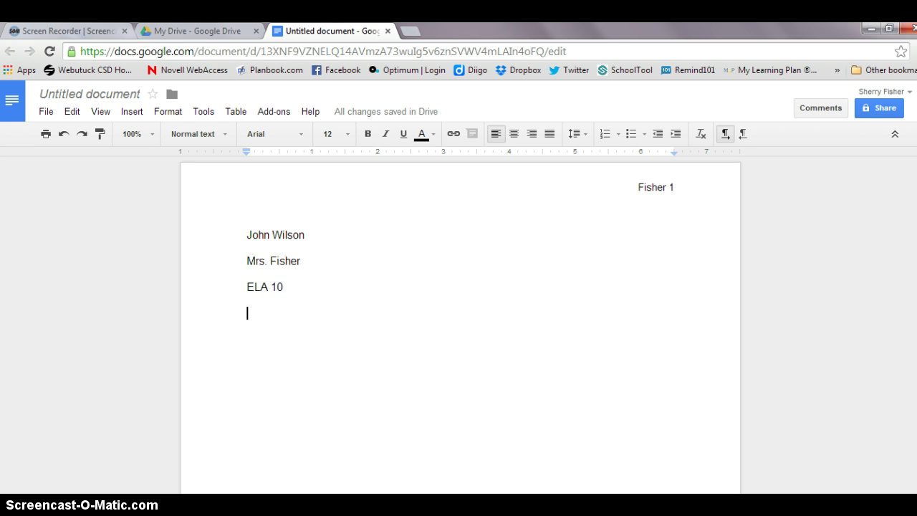
{"action": "type", "text": "20"}
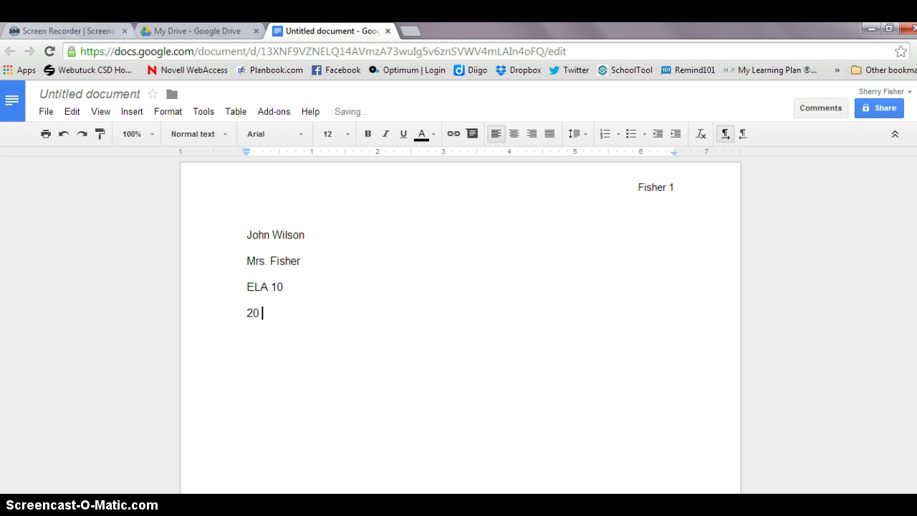
{"action": "type", "text": " May 2014"}
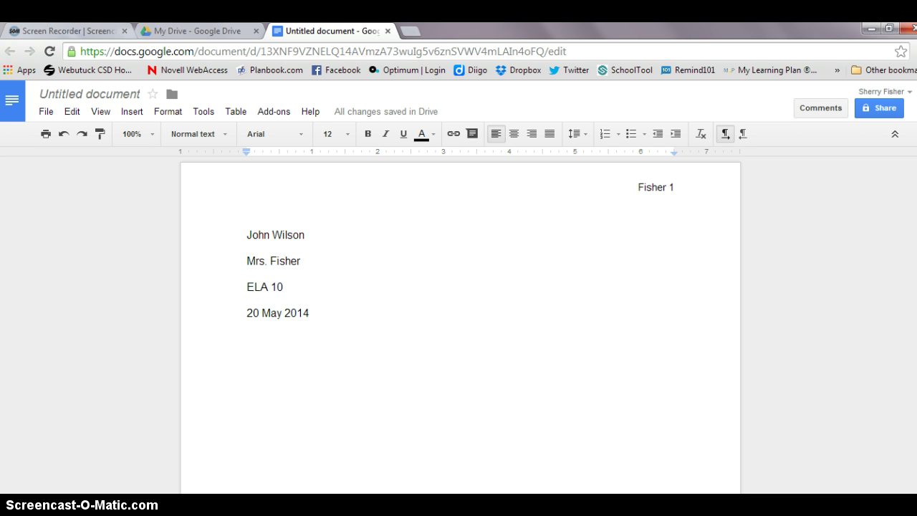
{"action": "key", "text": "Return"}
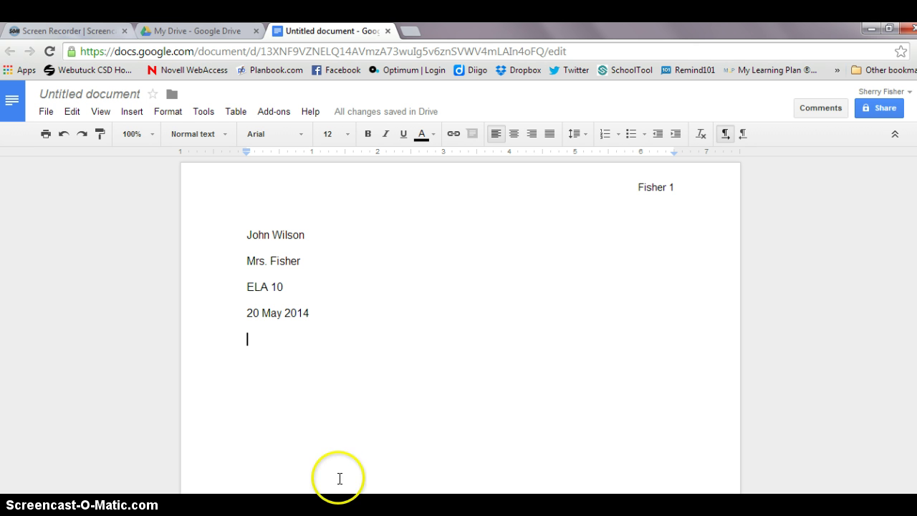
Add the centered title 'Speech on Cell Phones in the Classroom' with an empty line below it
{"action": "left_click", "coordinate": [515, 136]}
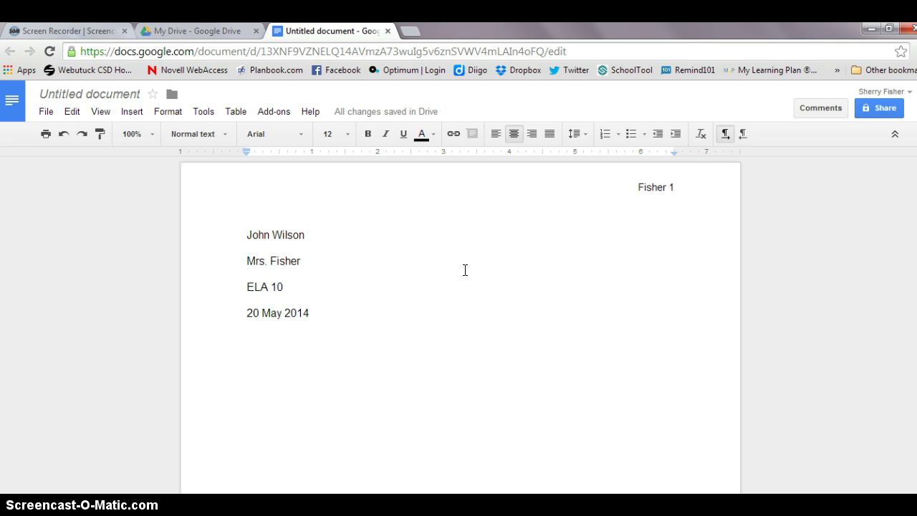
{"action": "type", "text": "Speech"}
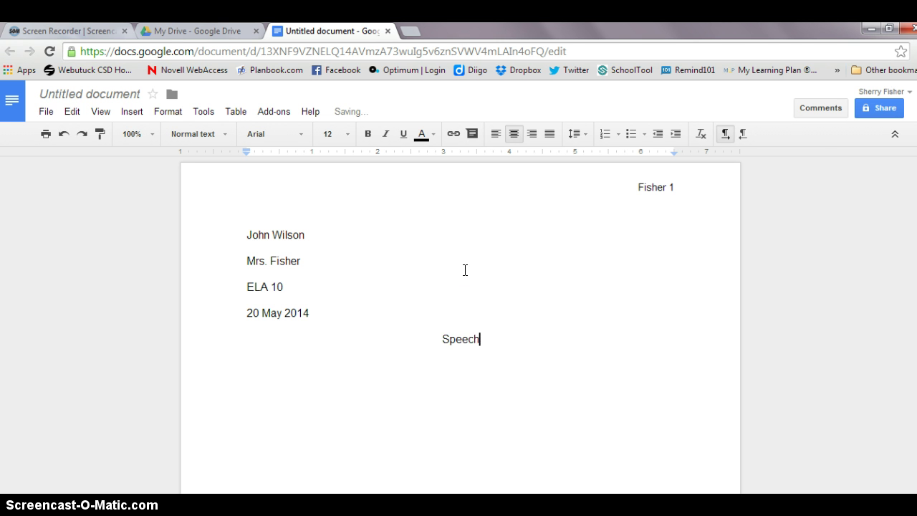
{"action": "type", "text": " on Cell "}
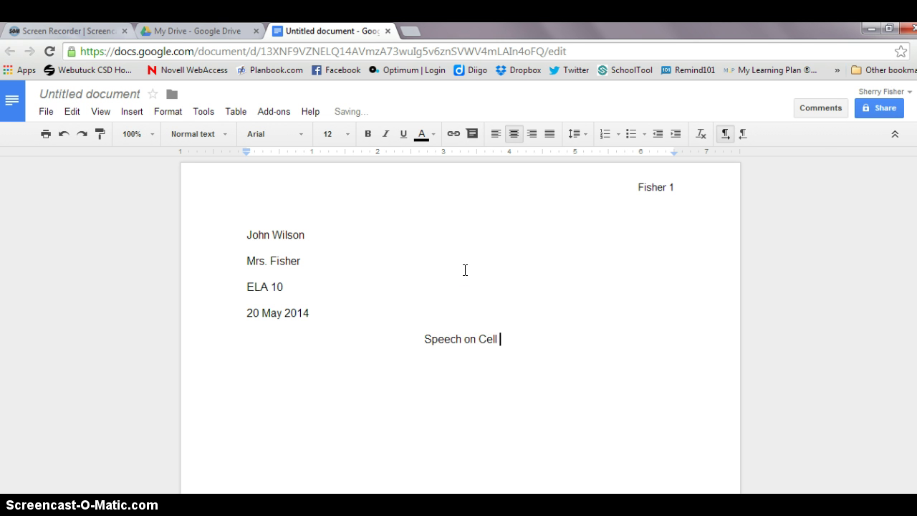
{"action": "type", "text": "Phones "}
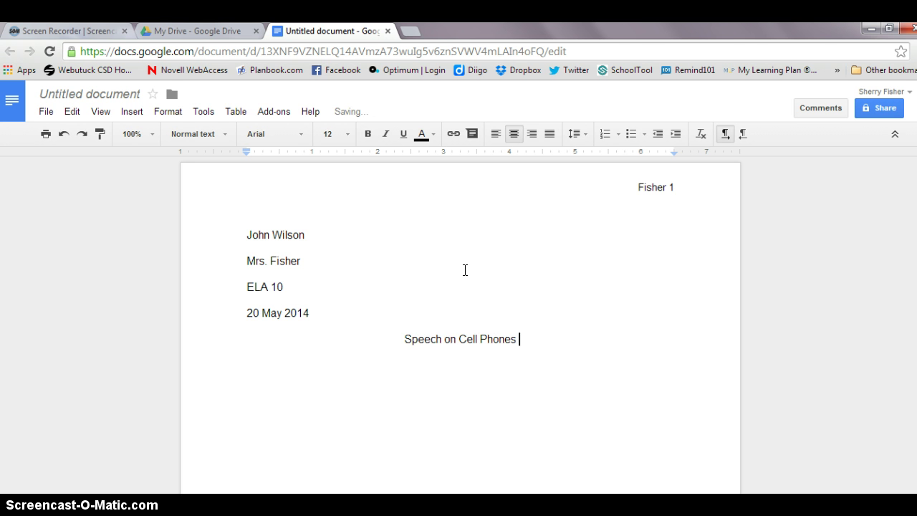
{"action": "type", "text": "in the S"}
{"action": "key", "text": "BackSpace"}
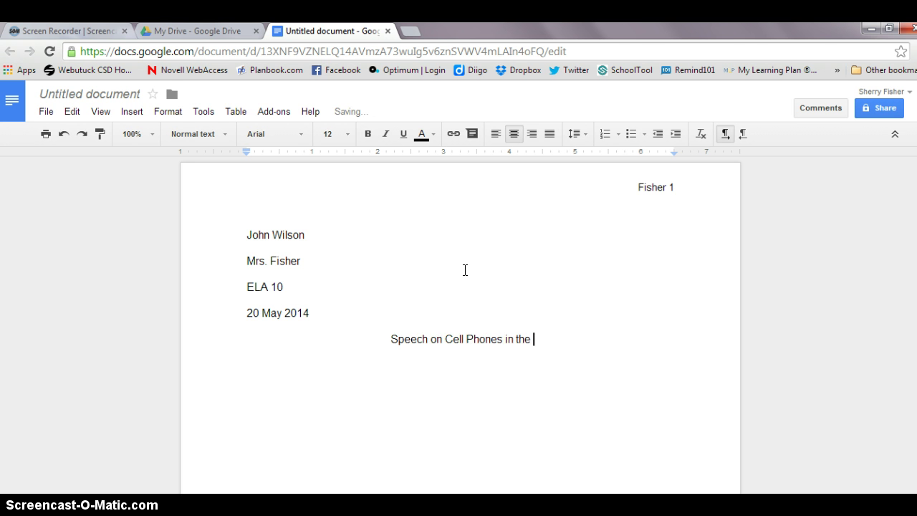
{"action": "type", "text": "Classroo"}
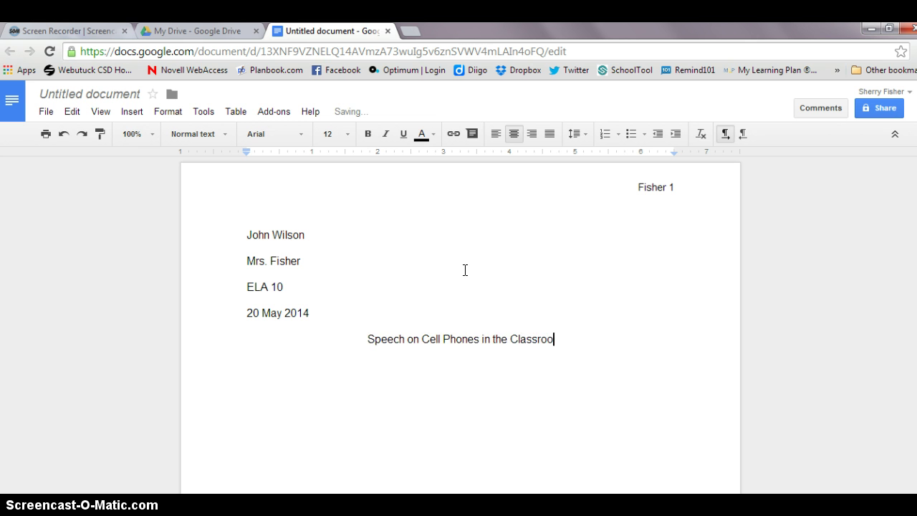
{"action": "type", "text": "m"}
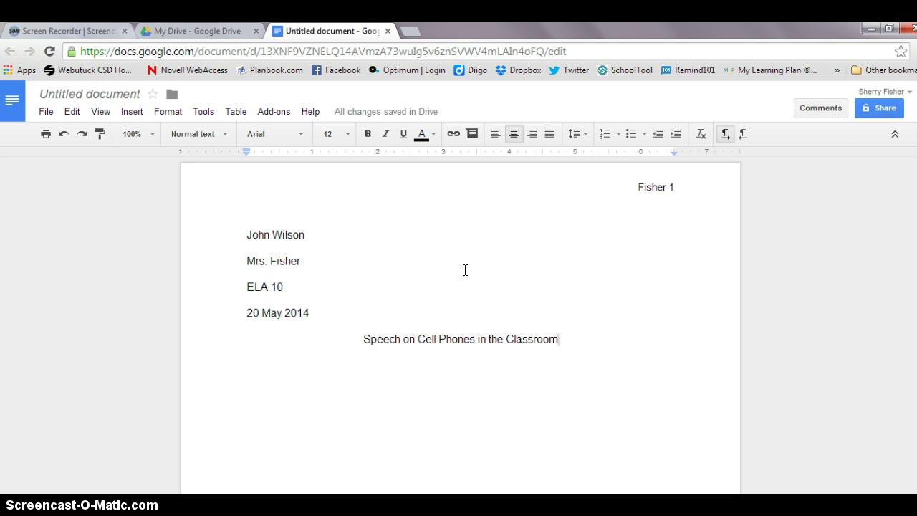
{"action": "key", "text": "Return"}
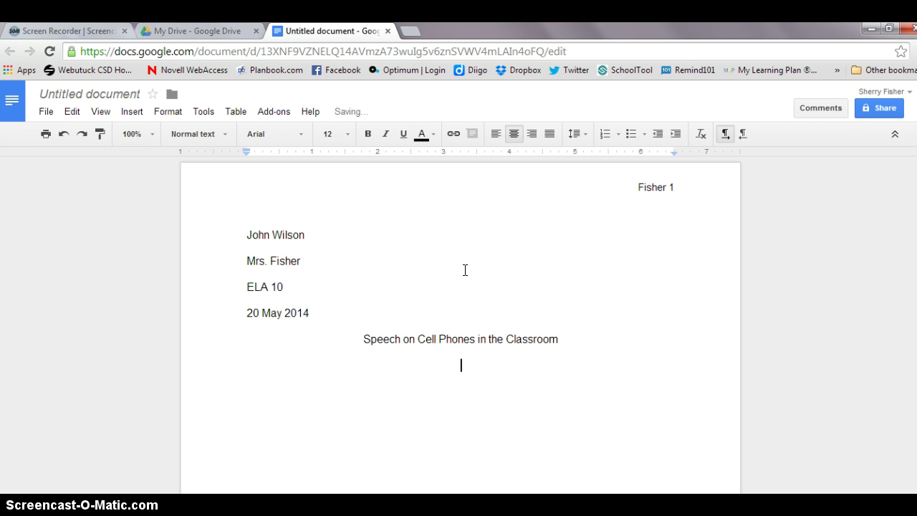
Add a left-aligned, first-line-indented sentence 'You can begin writing your speech.'
{"action": "left_click", "coordinate": [495, 137]}
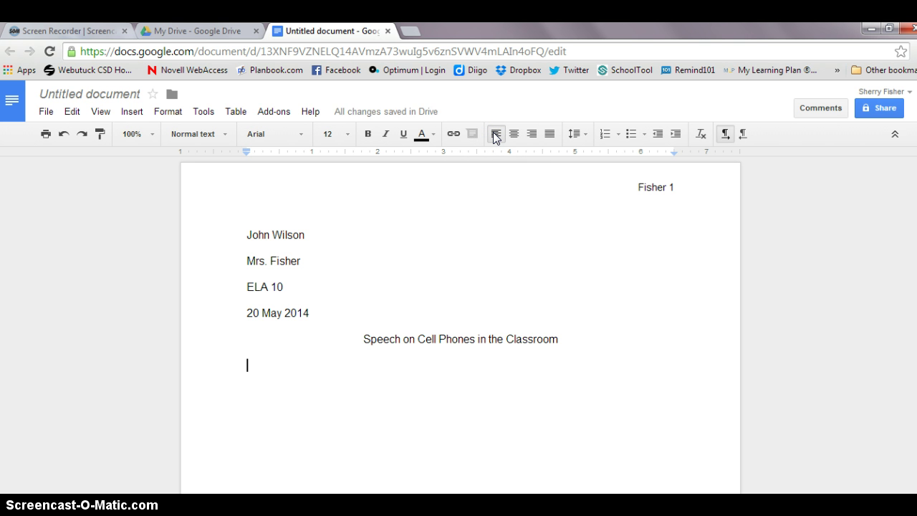
{"action": "key", "text": "Tab"}
{"action": "type", "text": "Y"}
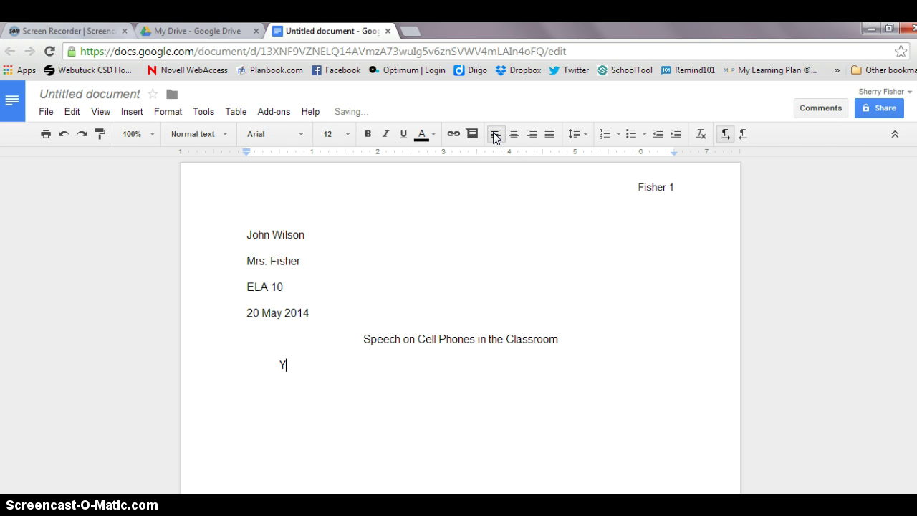
{"action": "type", "text": "ou can begin wrti"}
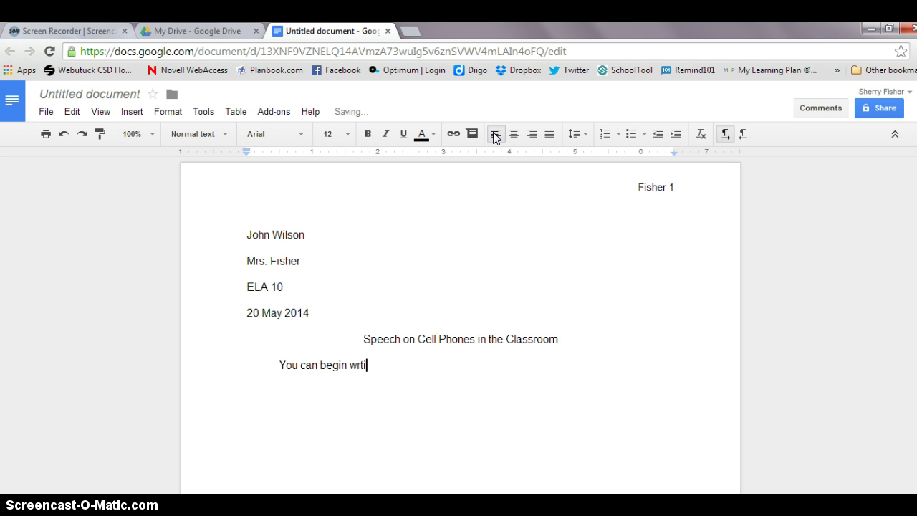
{"action": "key", "text": "BackSpace"}
{"action": "key", "text": "BackSpace"}
{"action": "type", "text": "iting your speech."}
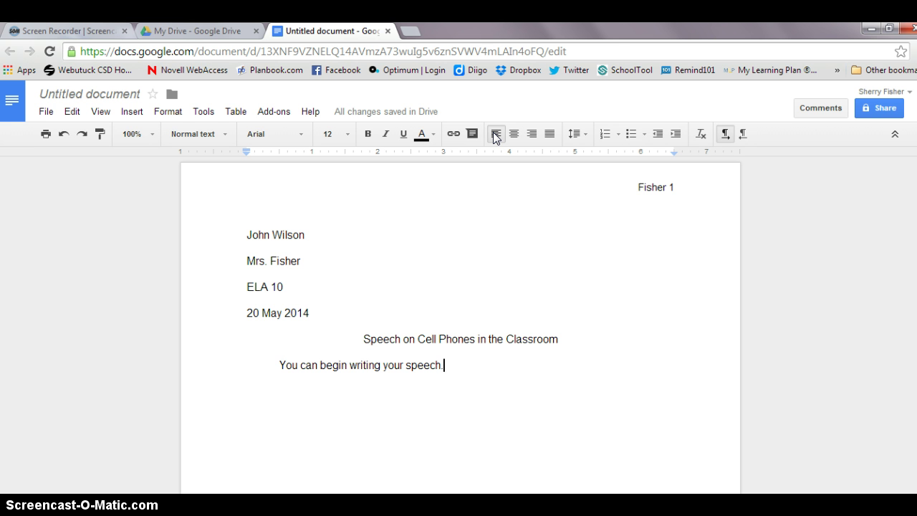
Add left-aligned blank lines until the text reaches page 2, headed with page number 2
{"action": "key", "text": "Return"}
{"action": "key", "text": "Return"}
{"action": "key", "text": "Return"}
{"action": "key", "text": "Return"}
{"action": "key", "text": "Return"}
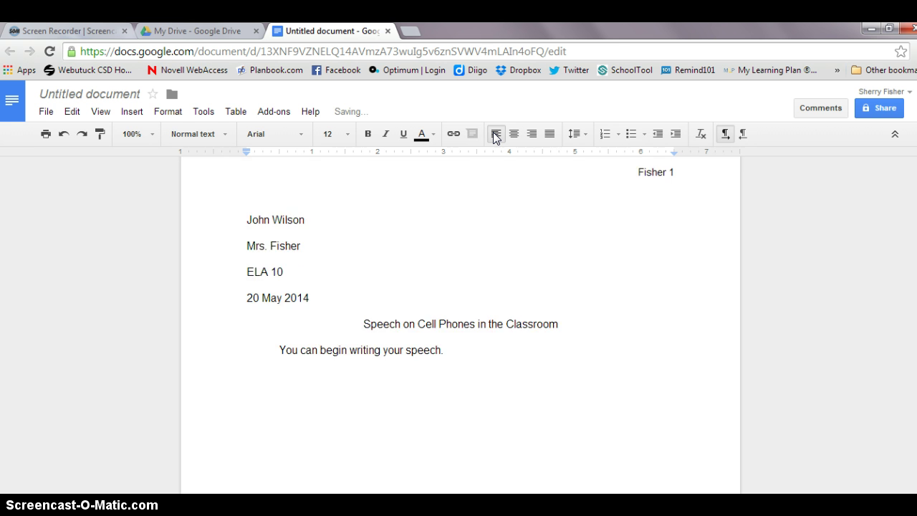
{"action": "key", "text": "Return"}
{"action": "key", "text": "Return"}
{"action": "key", "text": "Return"}
{"action": "key", "text": "Return"}
{"action": "key", "text": "Return"}
{"action": "key", "text": "Return"}
{"action": "key", "text": "Return"}
{"action": "key", "text": "Return"}
{"action": "key", "text": "Return"}
{"action": "key", "text": "Return"}
{"action": "key", "text": "Return"}
{"action": "key", "text": "Return"}
{"action": "key", "text": "Return"}
{"action": "key", "text": "Return"}
{"action": "key", "text": "Return"}
{"action": "key", "text": "Return"}
{"action": "key", "text": "Return"}
{"action": "key", "text": "Return"}
{"action": "key", "text": "Return"}
{"action": "key", "text": "Return"}
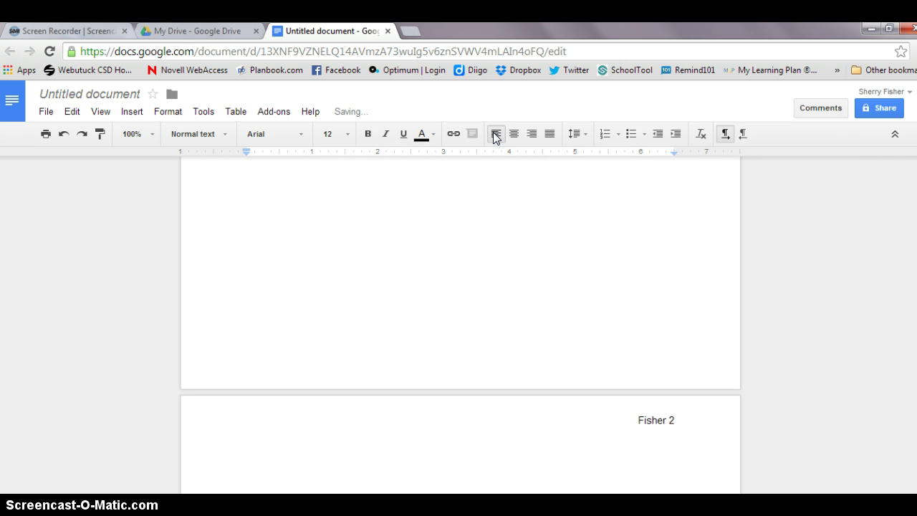
{"action": "left_click", "coordinate": [495, 134]}
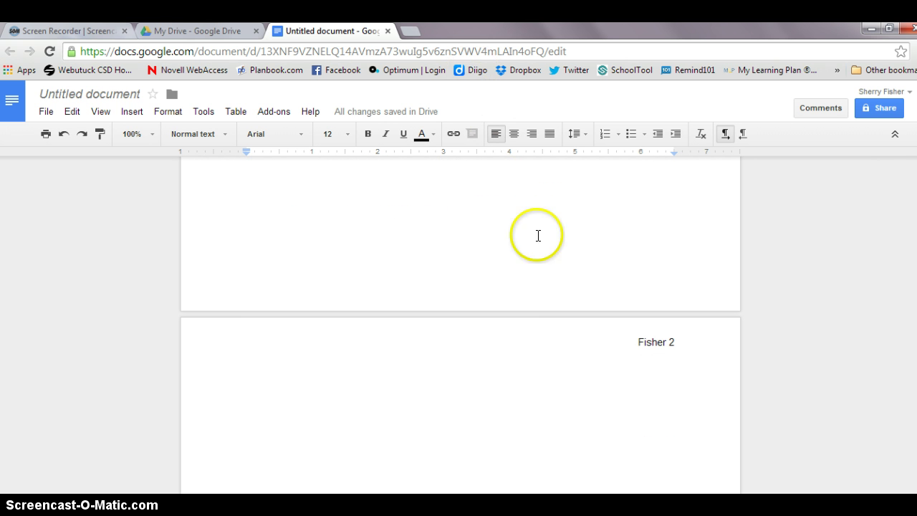